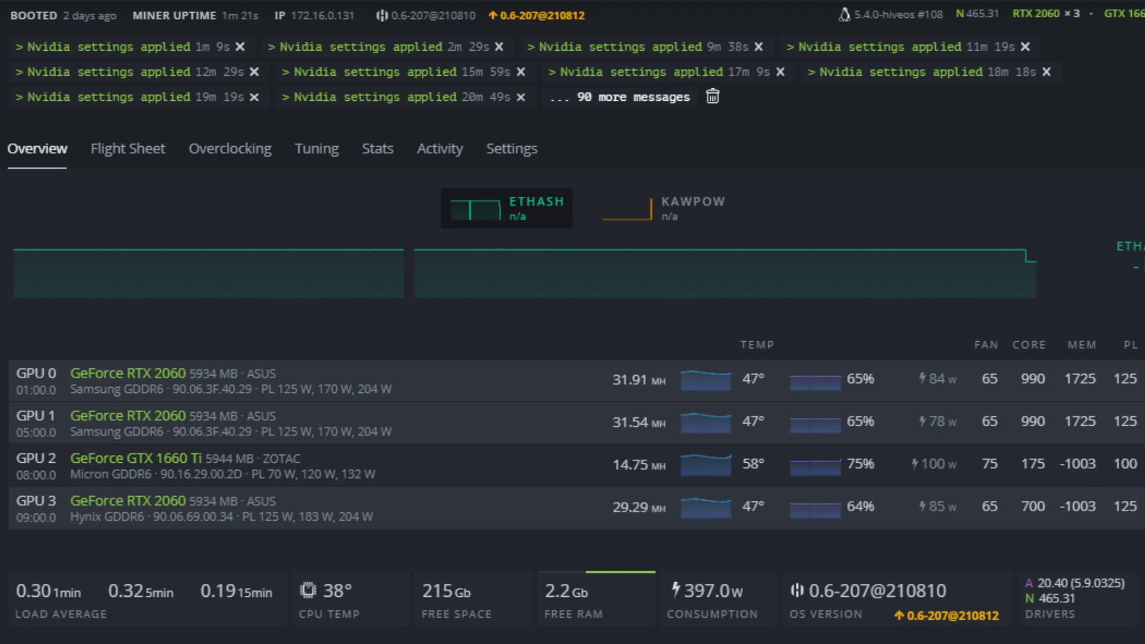
Open the GTX 1660 Ti's overclock config: core +175, memory -1003, fan 75, 100 W power limit
click(1078, 464)
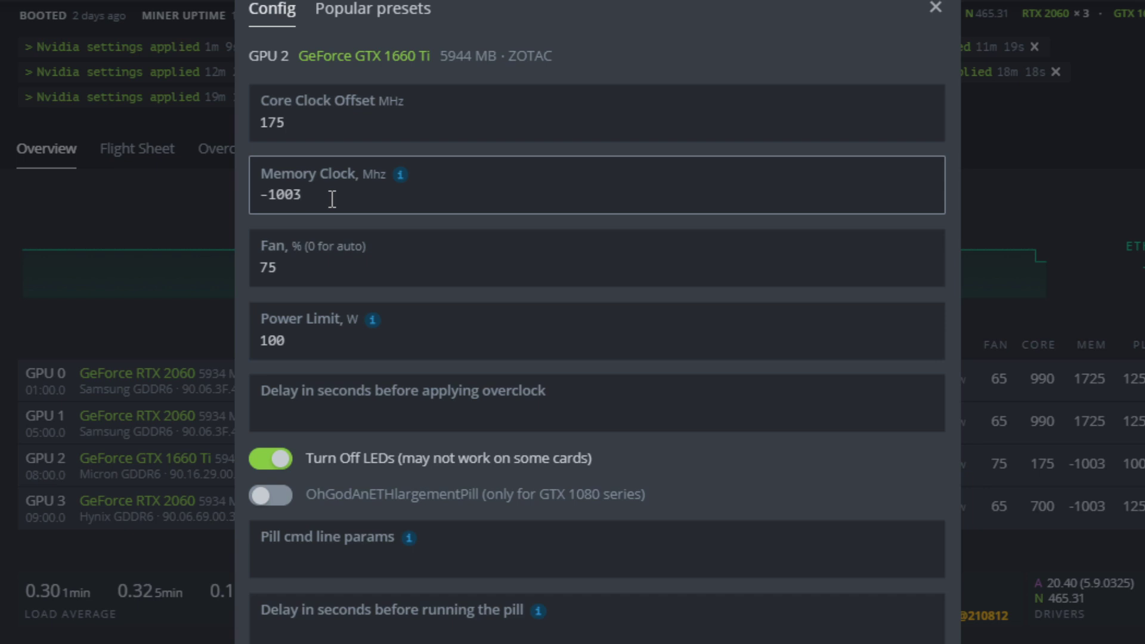
click(352, 225)
click(389, 273)
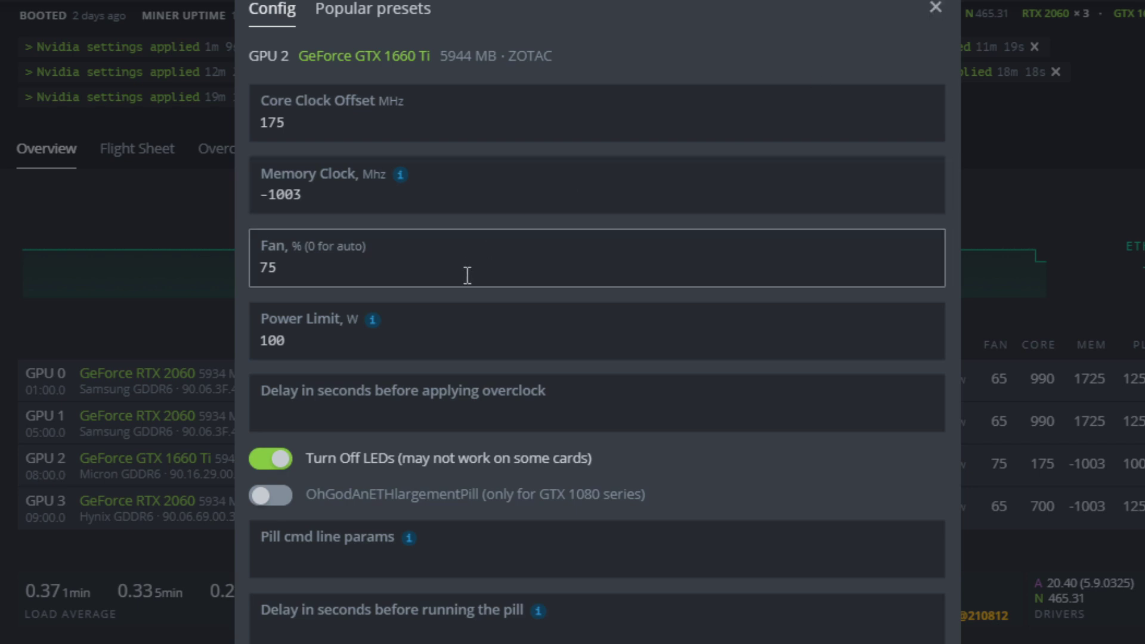
Close the overclock config and highlight gminer's 147.36 KH/W efficiency figure for the 1660 Ti
click(935, 12)
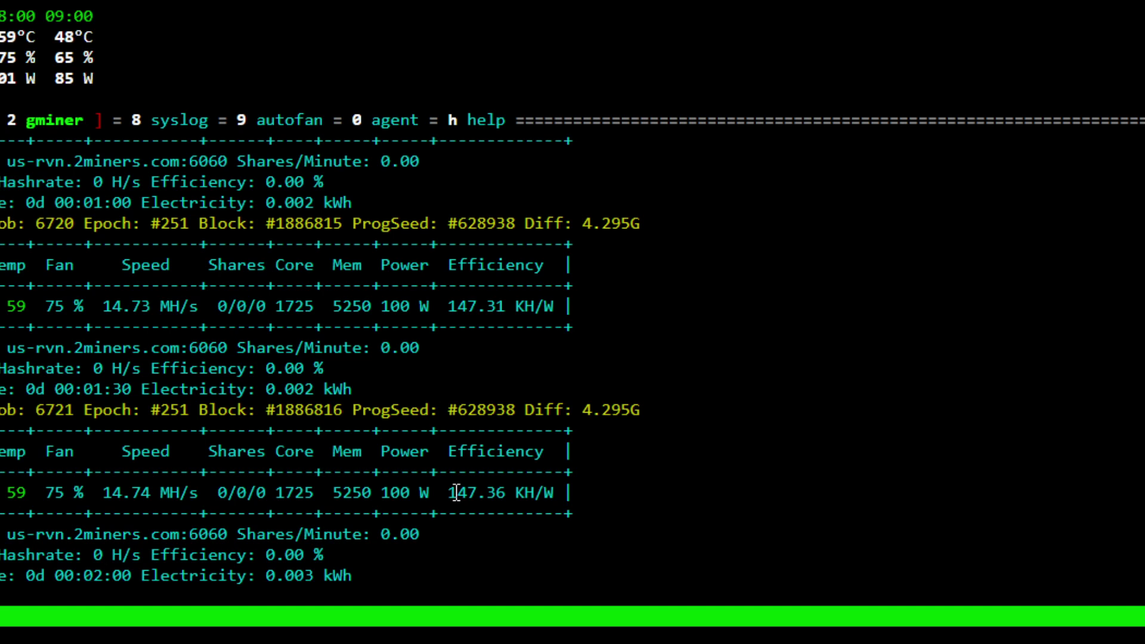
drag(449, 493, 486, 492)
Reopen GPU 2's overclock config, replace the 100 W power limit with 85, and apply
click(484, 492)
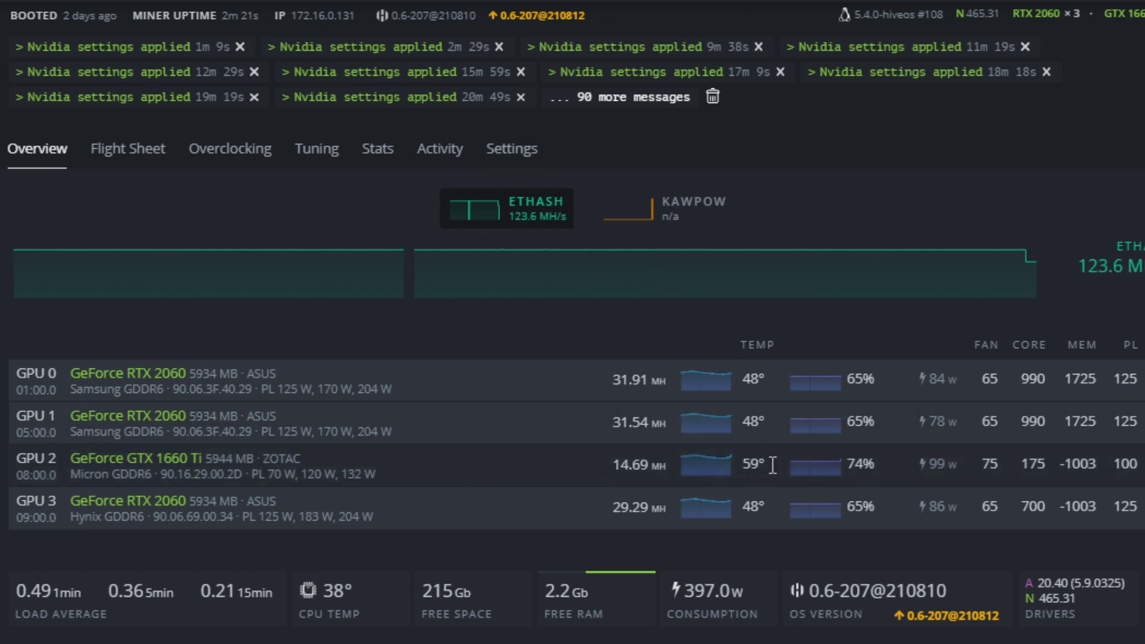
click(772, 465)
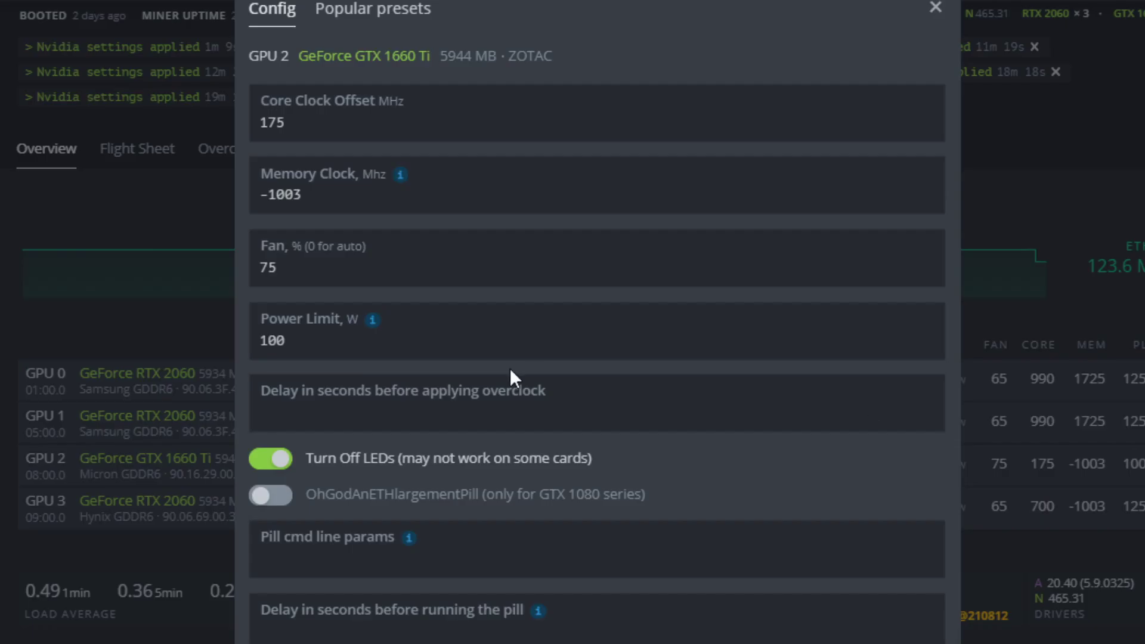
click(561, 343)
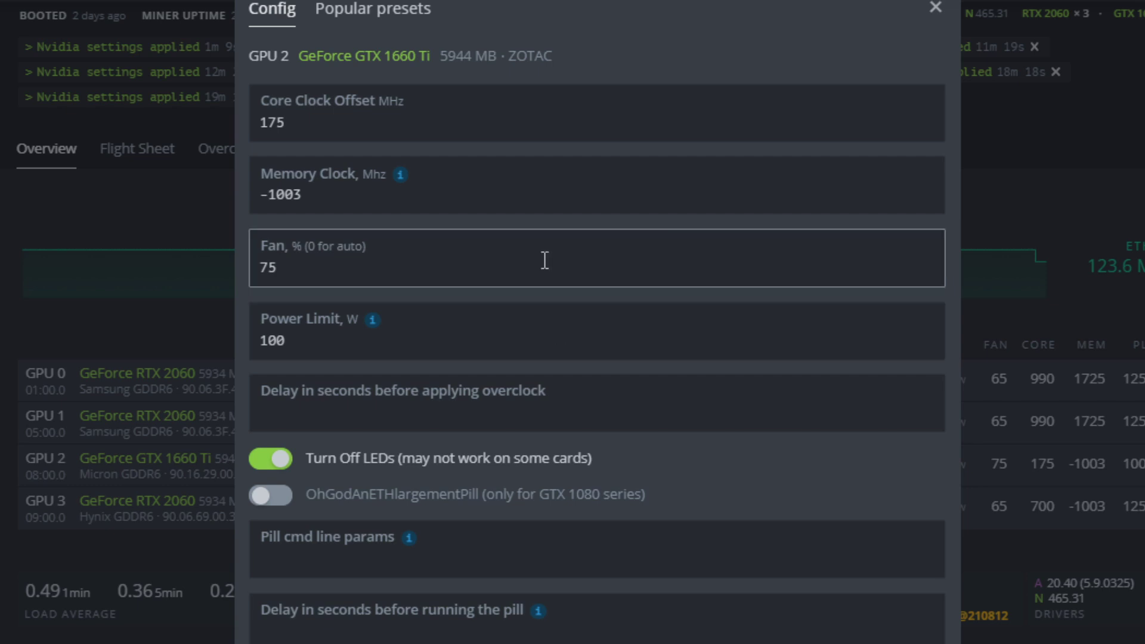
click(443, 358)
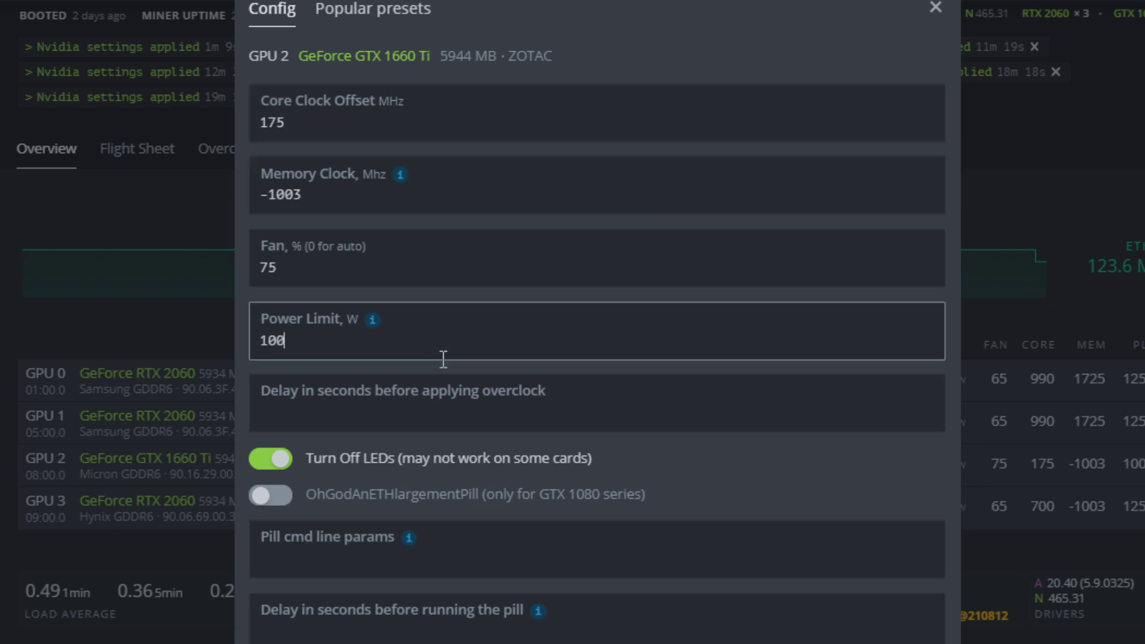
double_click(463, 343)
text(85)
scroll(462, 340, down, 2)
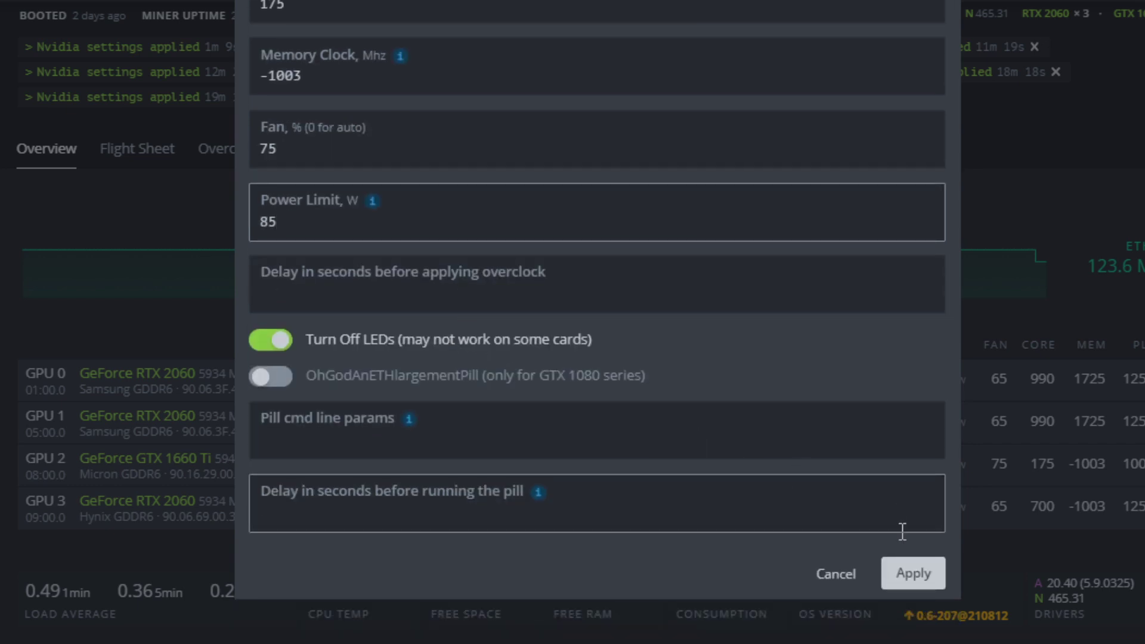
click(926, 584)
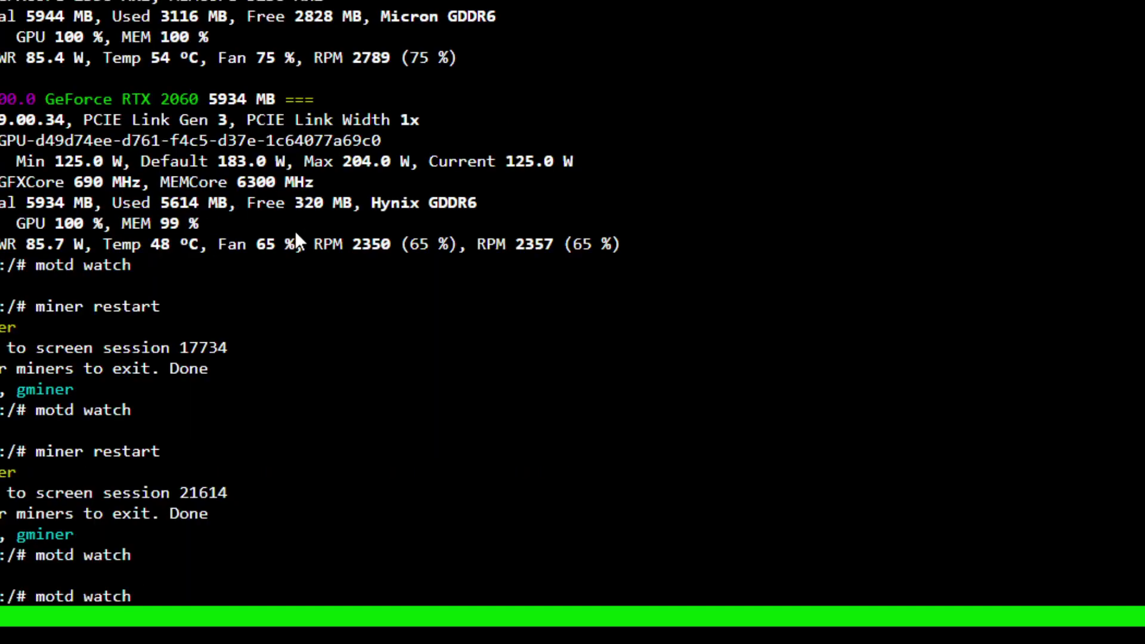
Rerun 'miner restart' from the shell history so the 85 W limit takes effect
key(Up)
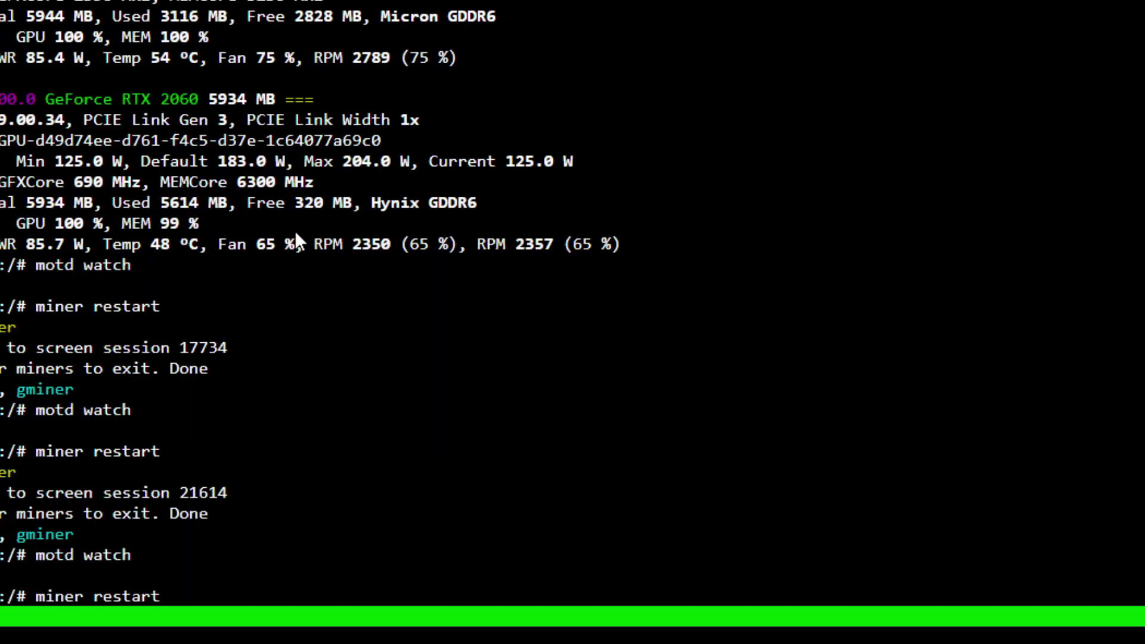
key(Return)
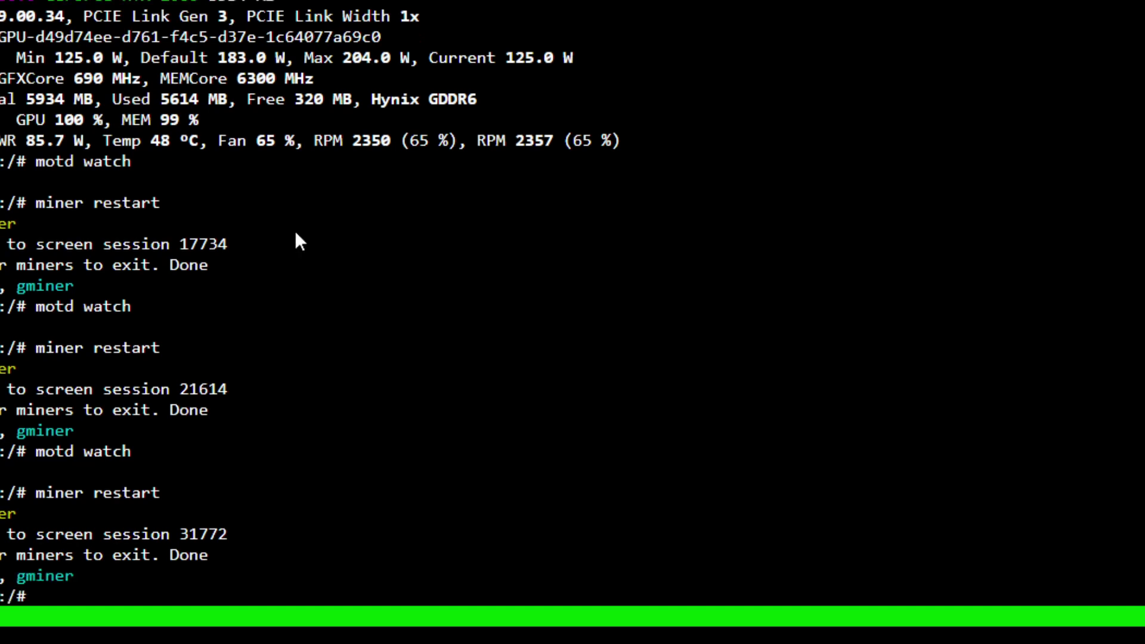
key(Up)
key(Up)
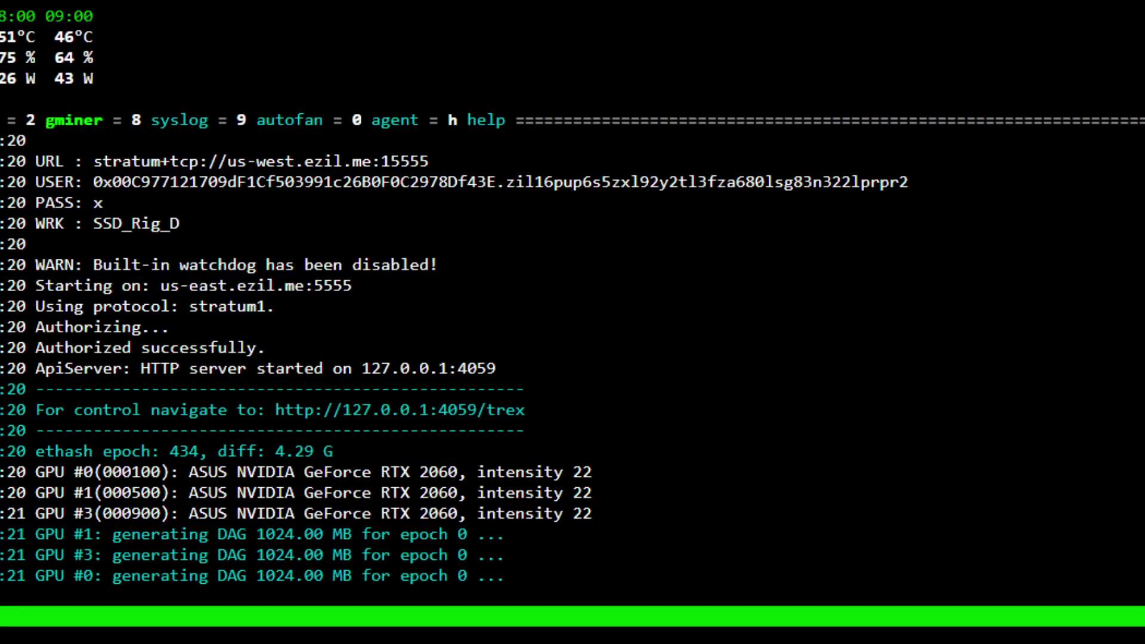
key(ctrl+a)
key(2)
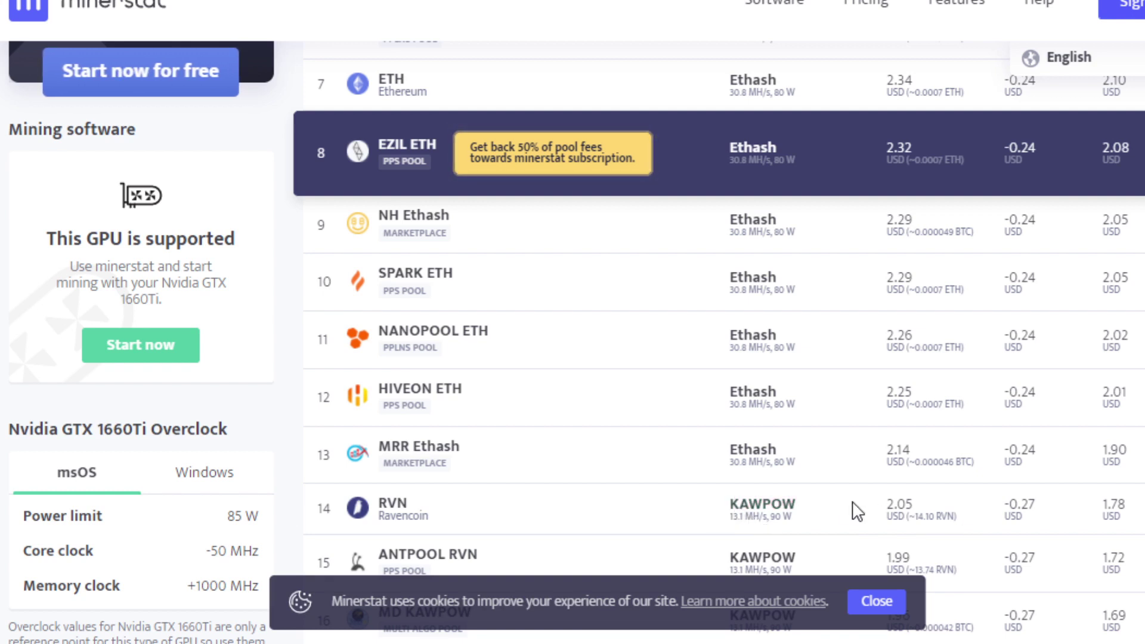
drag(868, 511, 933, 500)
click(934, 499)
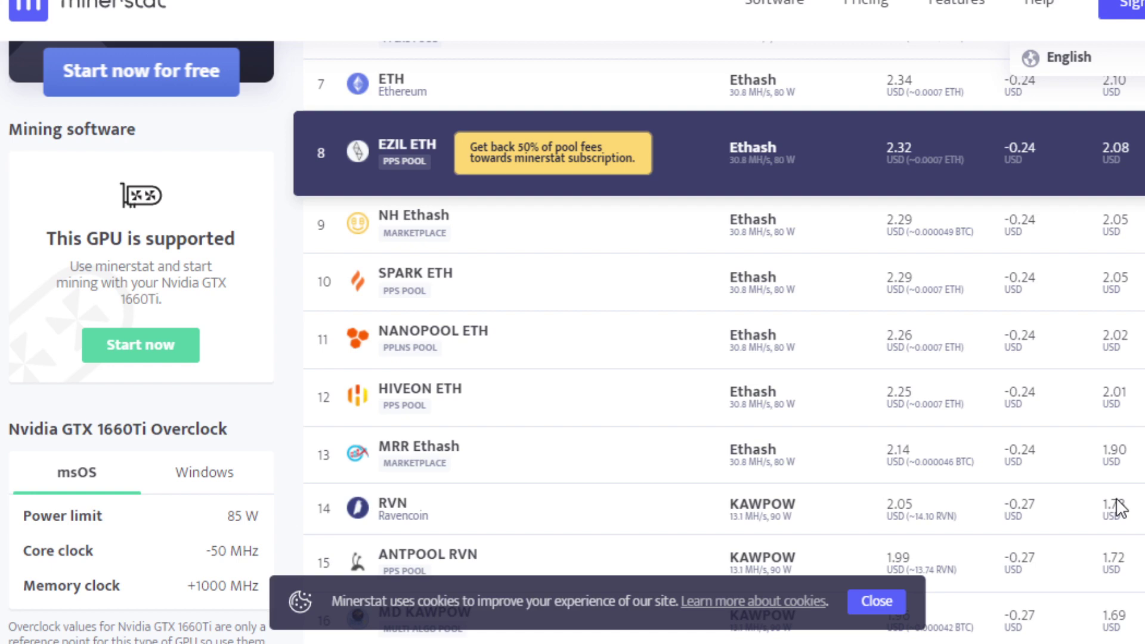
drag(1102, 503, 1125, 504)
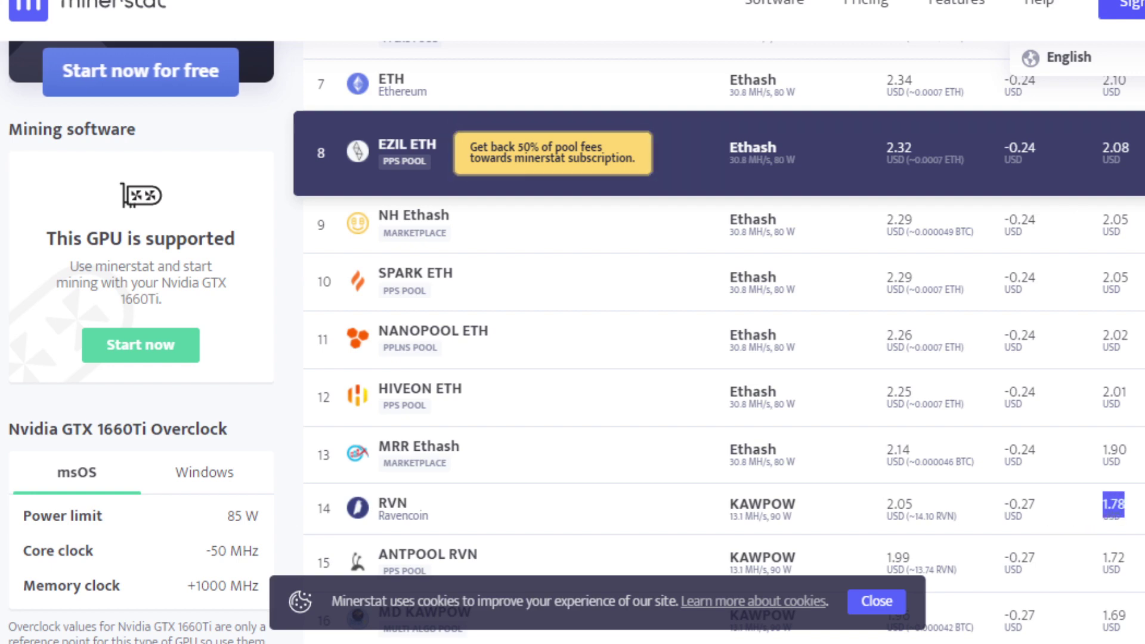
scroll(572, 340, up, 10)
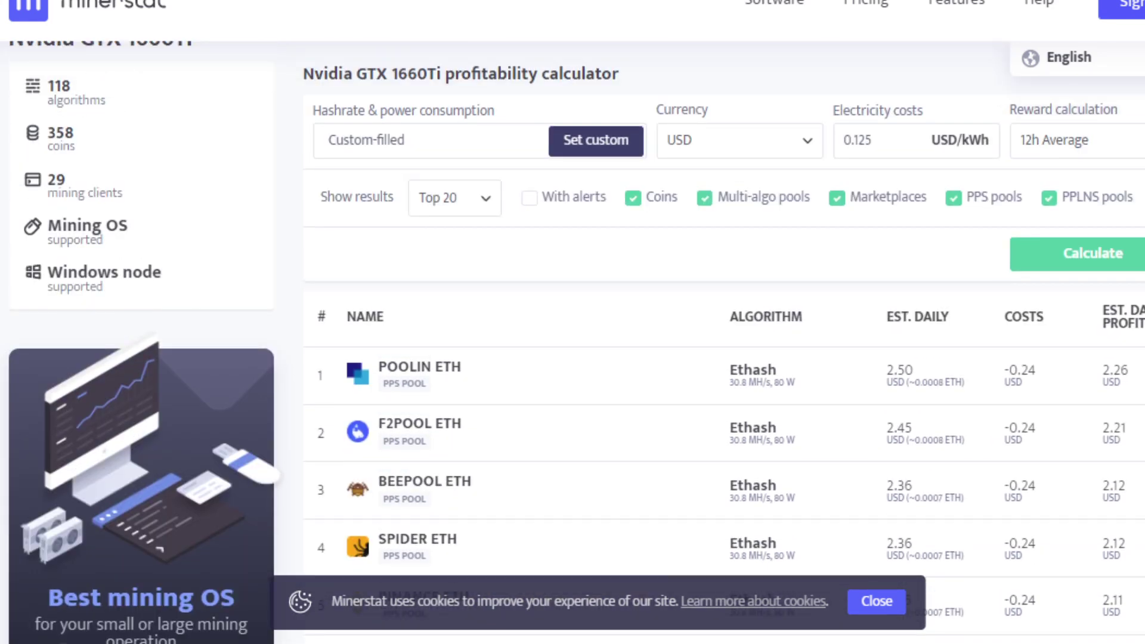
scroll(572, 340, down, 9)
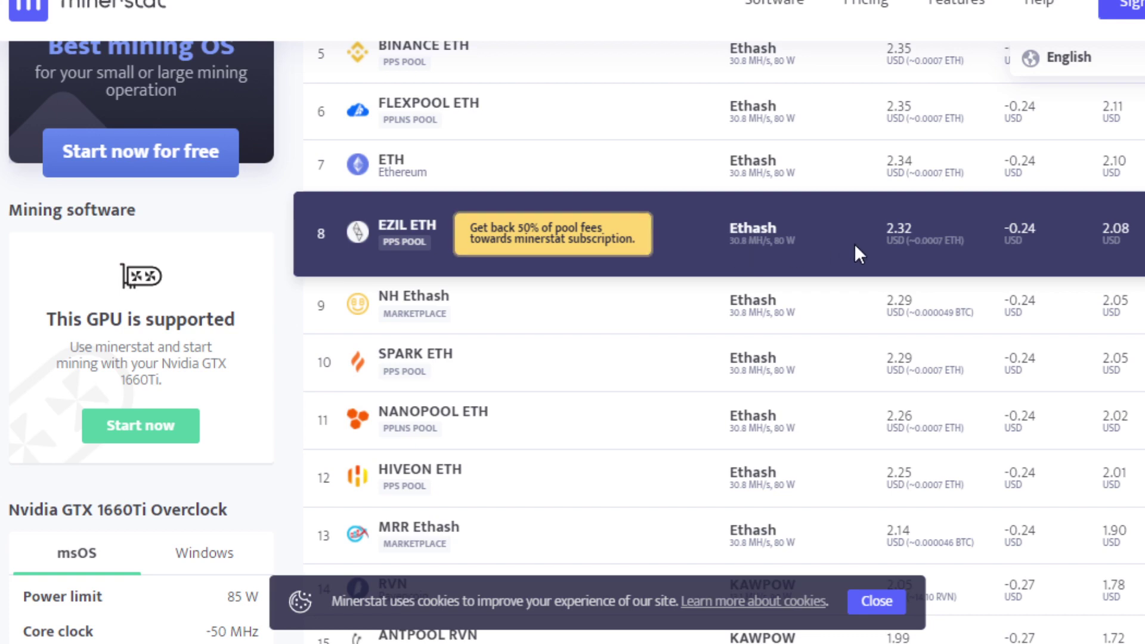
scroll(854, 243, up, 1)
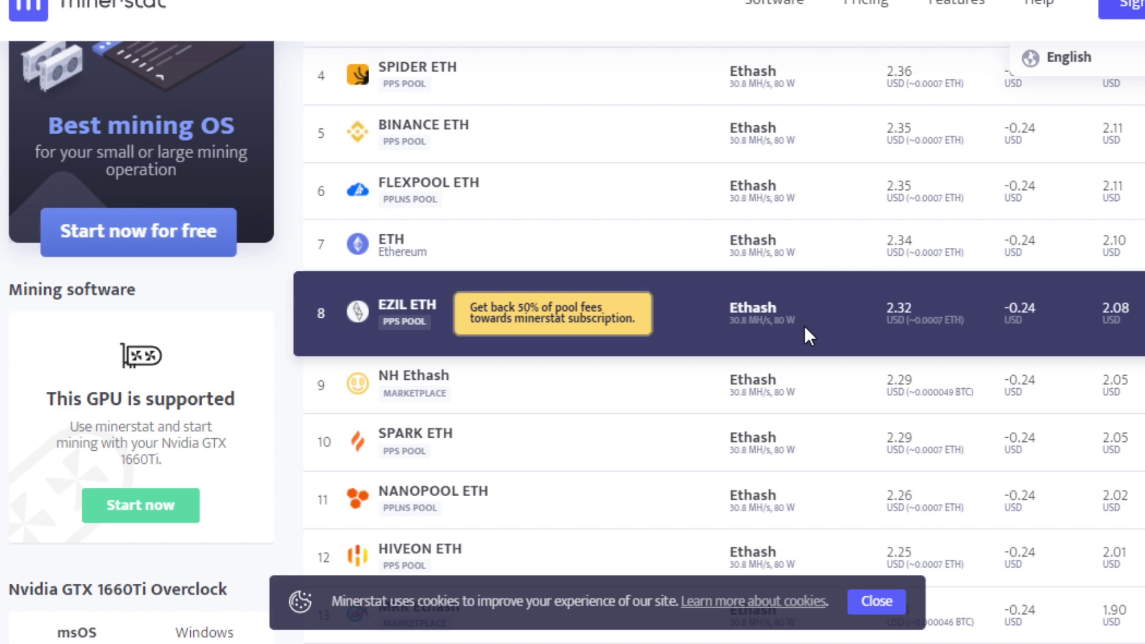
scroll(1135, 319, down, 1)
scroll(1136, 319, down, 10)
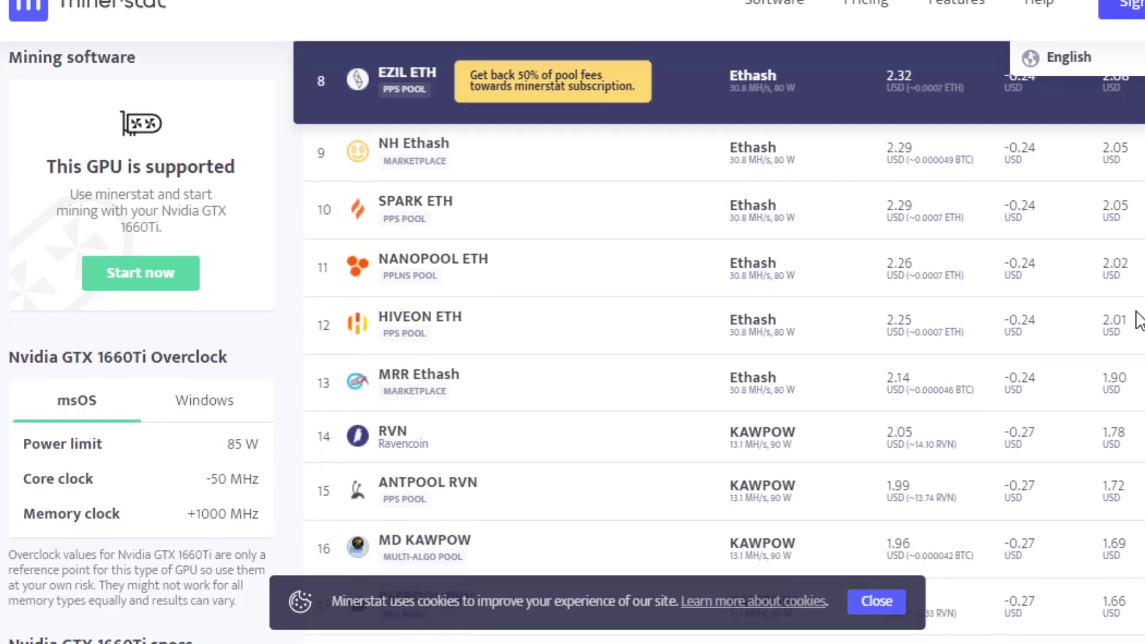
scroll(1135, 319, up, 8)
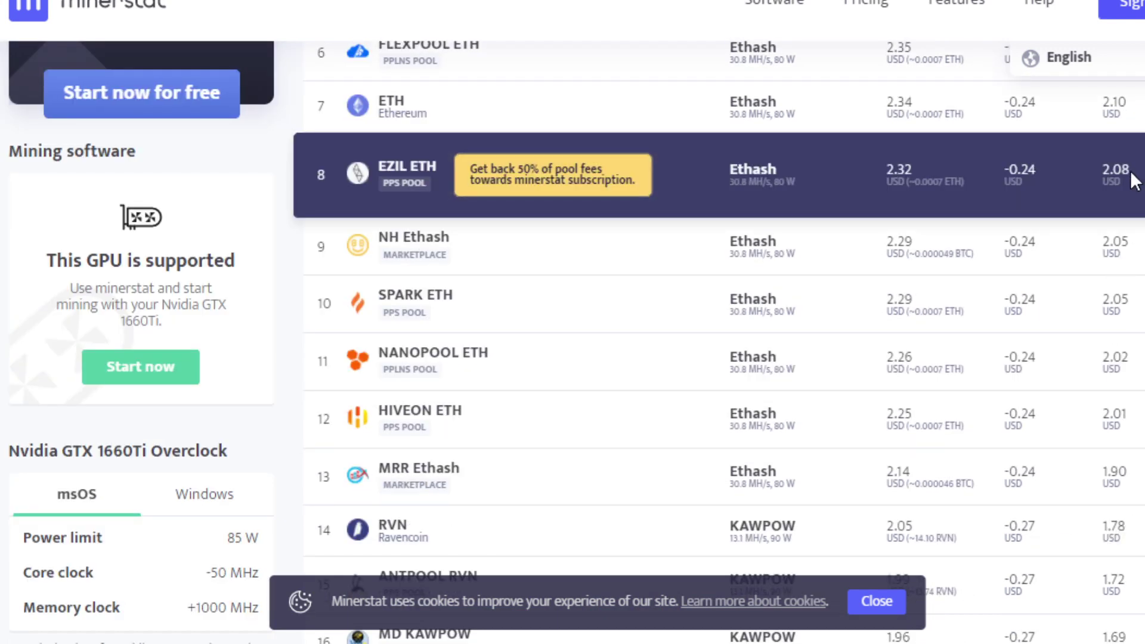
scroll(1132, 197, up, 2)
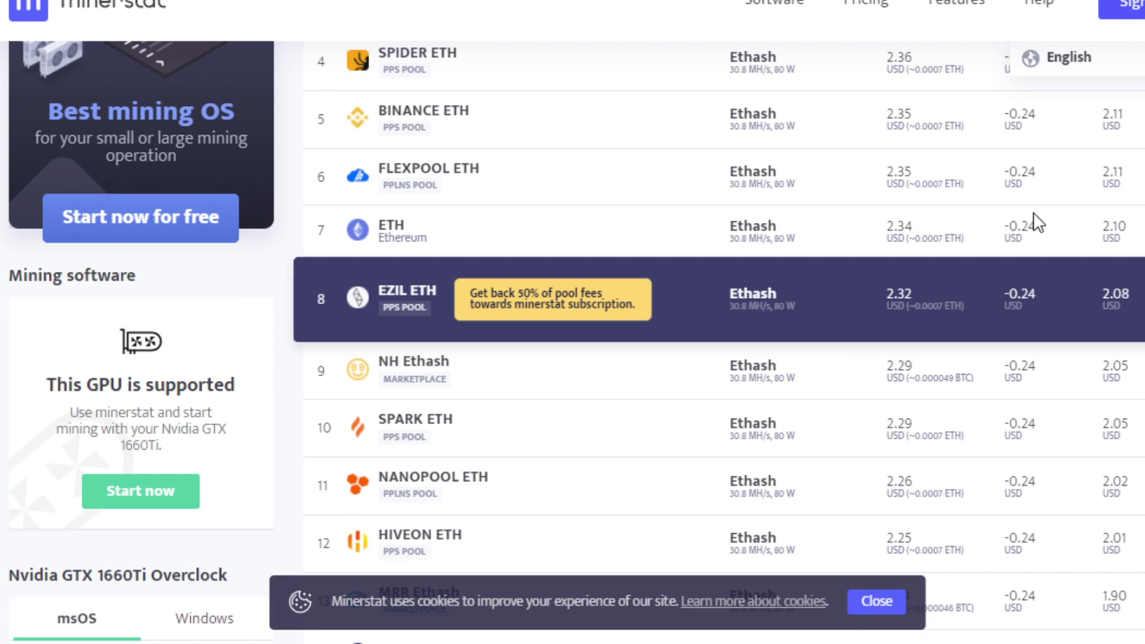
scroll(999, 252, down, 3)
scroll(1003, 262, up, 2)
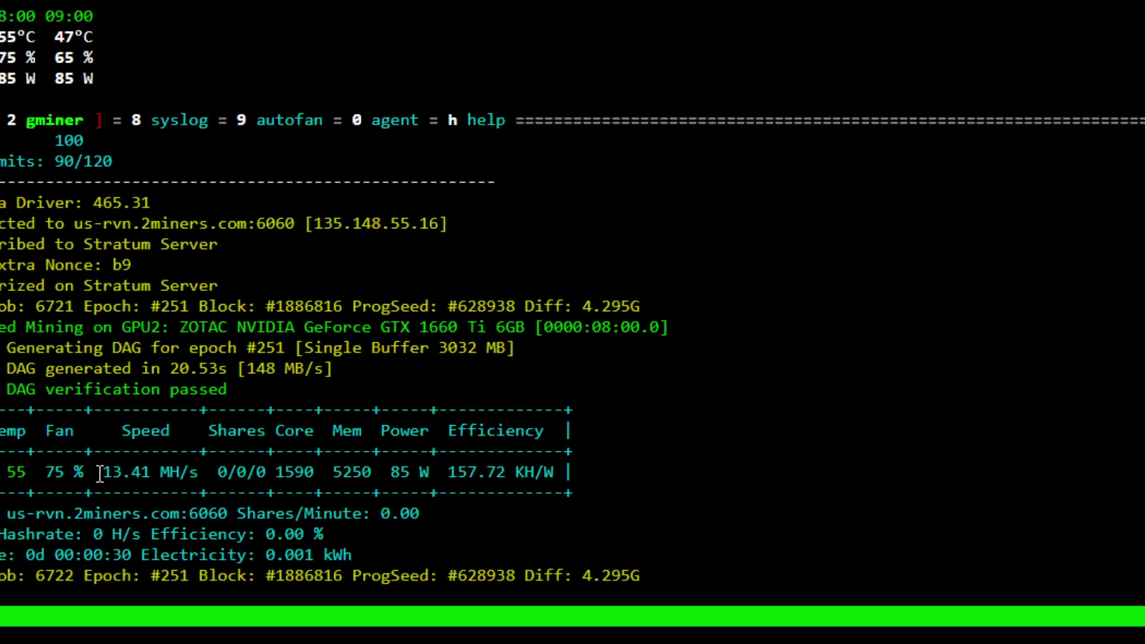
Highlight the new 13.41 MH/s hashrate in gminer's stats table for the 1660 Ti
drag(104, 472, 143, 472)
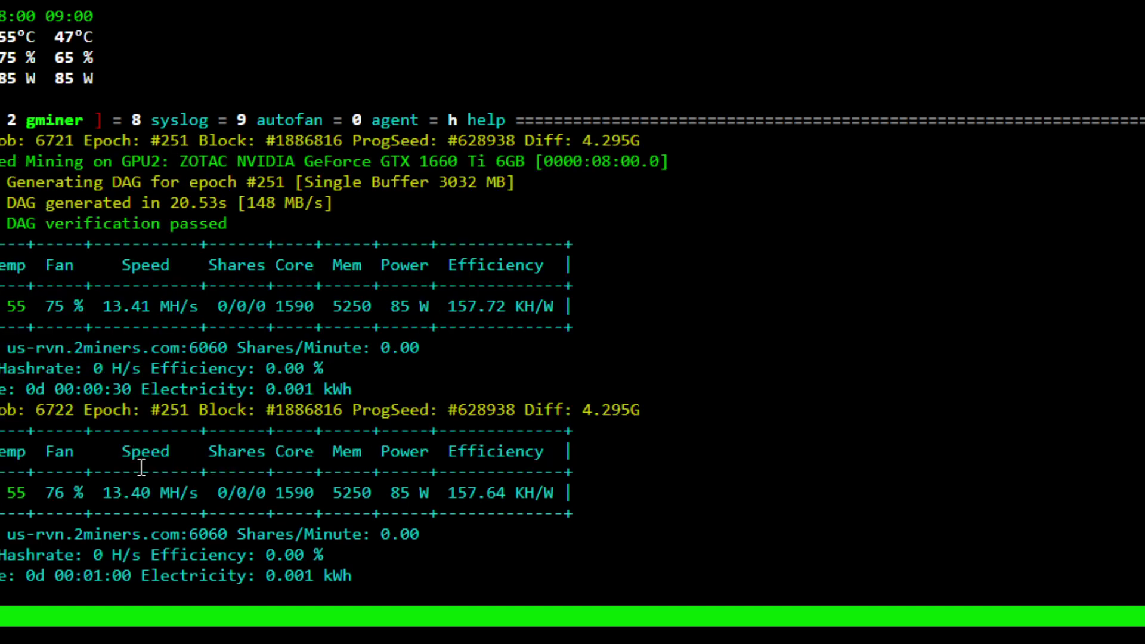